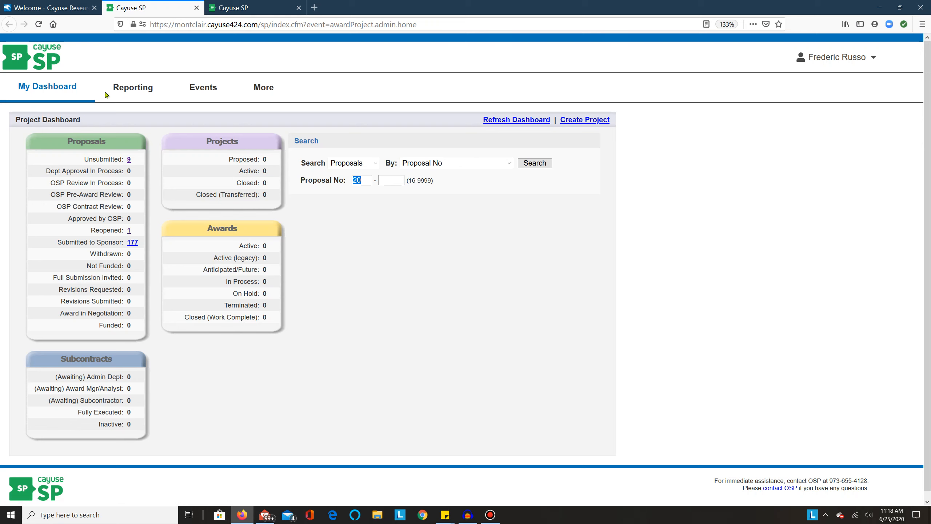
Open a blank new proposal form, then switch to the General Information page of the already prepared proposal
left_click(76, 87)
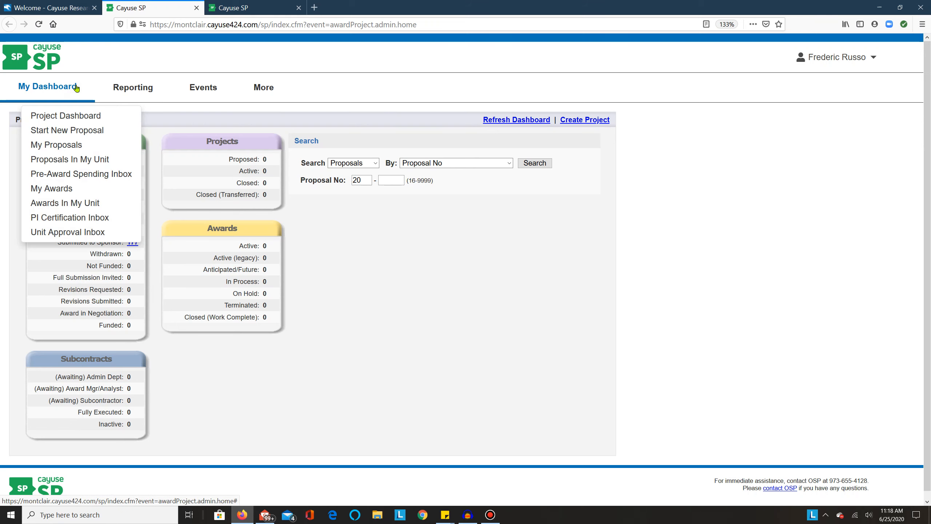
left_click(114, 129)
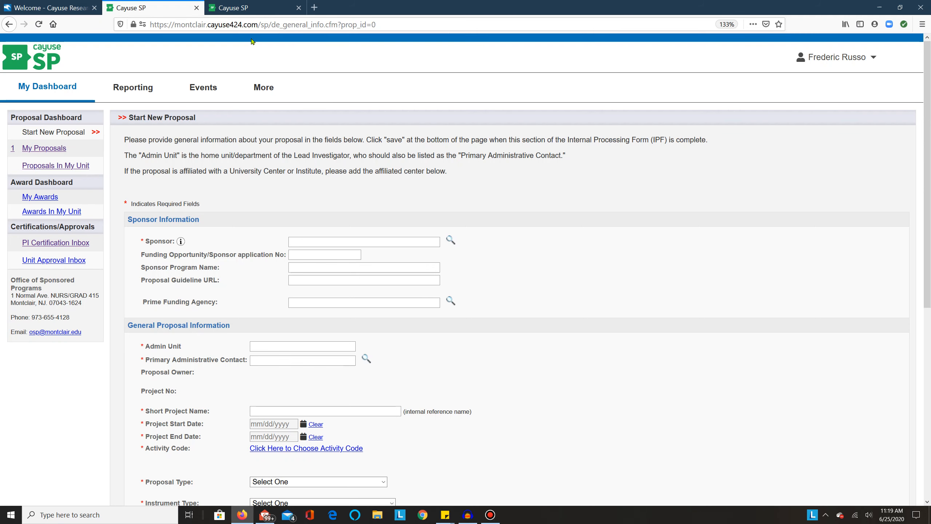
left_click(258, 9)
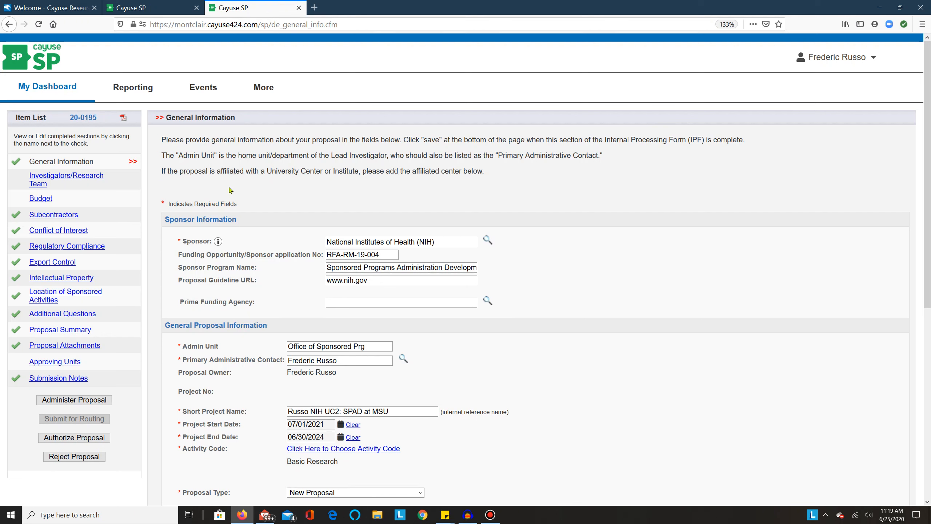
Search the sponsor organizations for NIH and set the sponsor to National Institutes of Health (NIH)
left_click(456, 243)
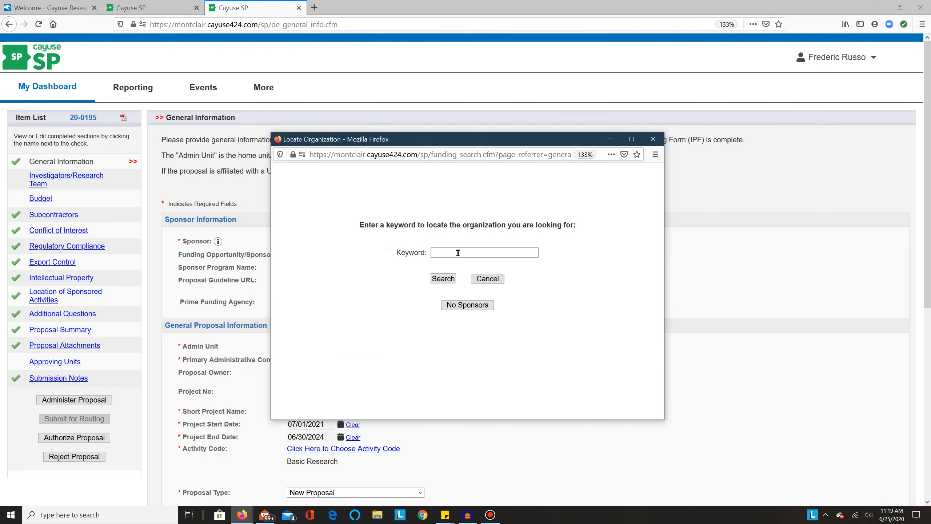
type("NIH")
key("Return")
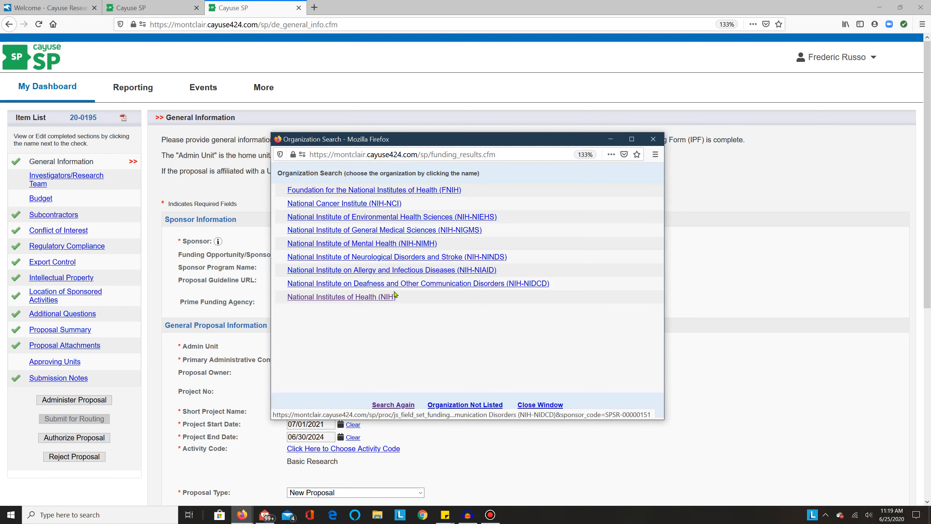
left_click(384, 297)
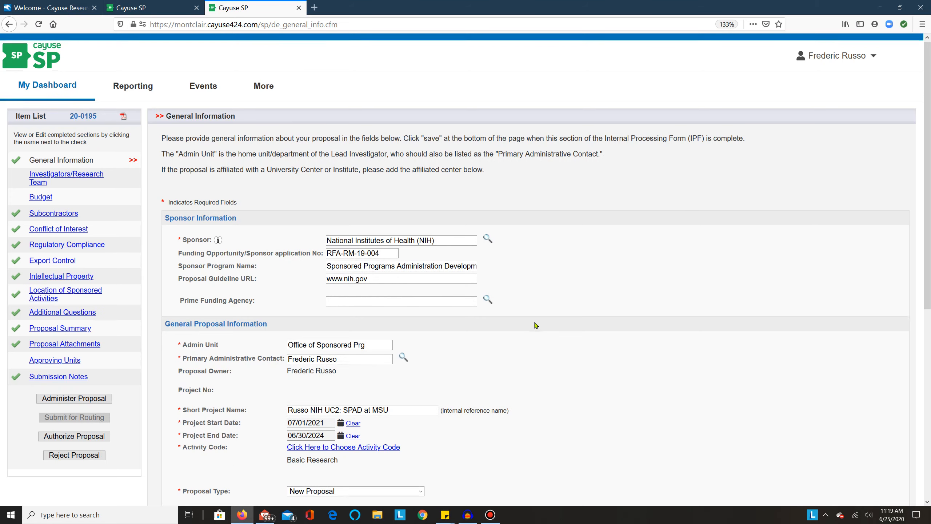
Browse the list of available admin units for the proposal and close it without choosing another unit
scroll(535, 325, "down", 3)
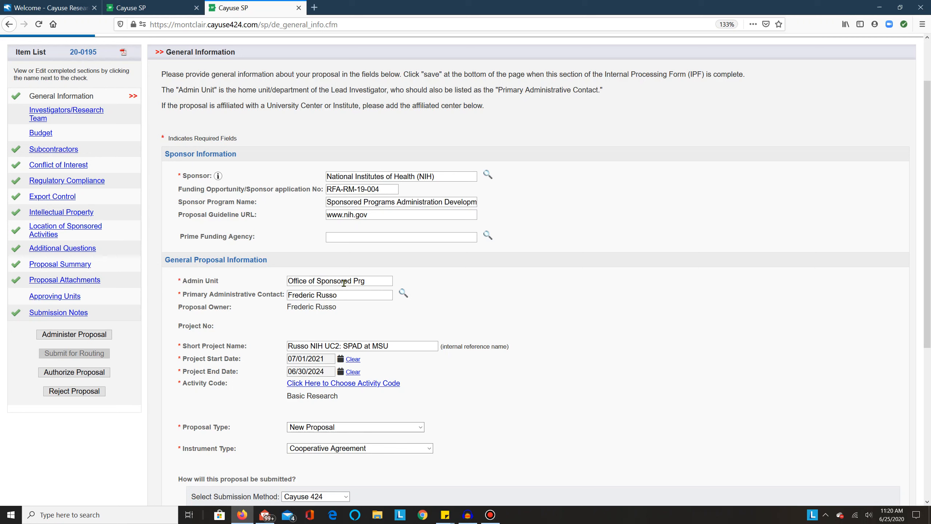
left_click(365, 282)
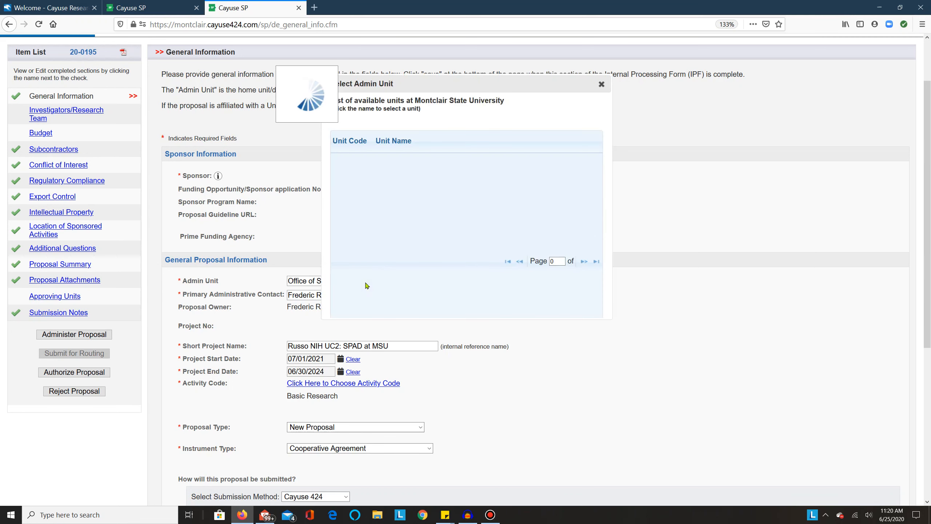
scroll(448, 271, "down", 10)
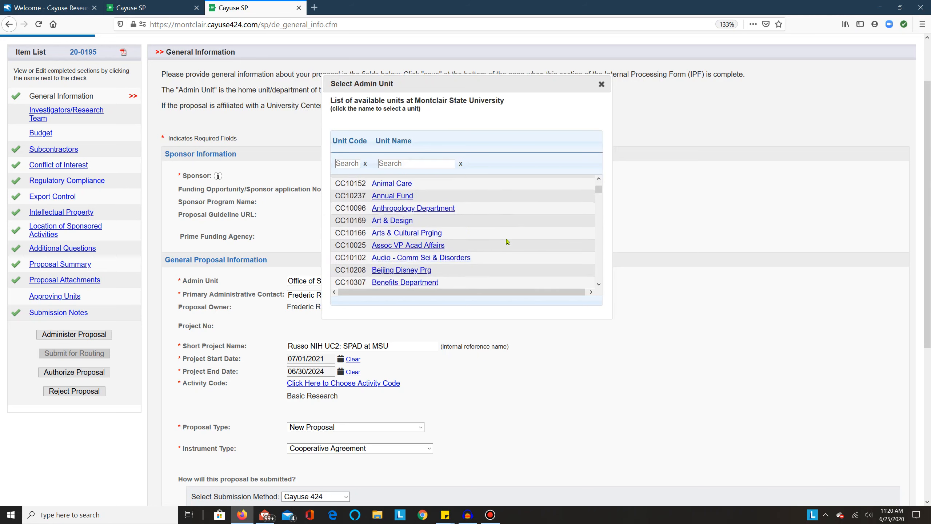
scroll(507, 241, "down", 4)
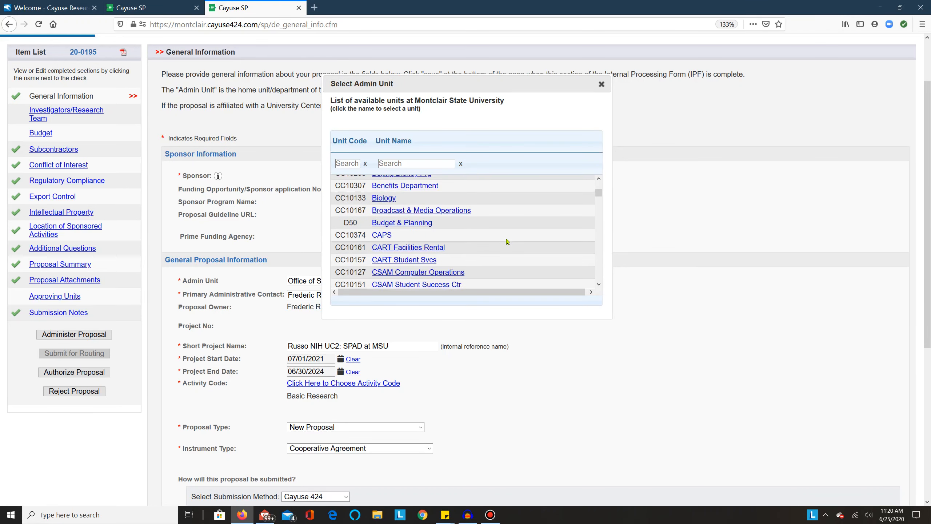
scroll(507, 241, "down", 2)
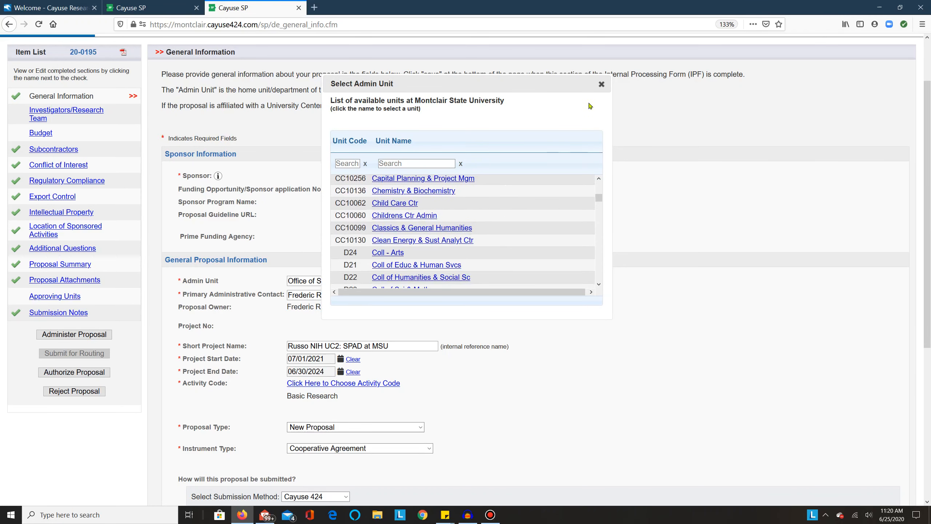
left_click(602, 84)
Set the project end date to 06/30/2024 and choose Basic Research as the activity code
scroll(526, 311, "down", 3)
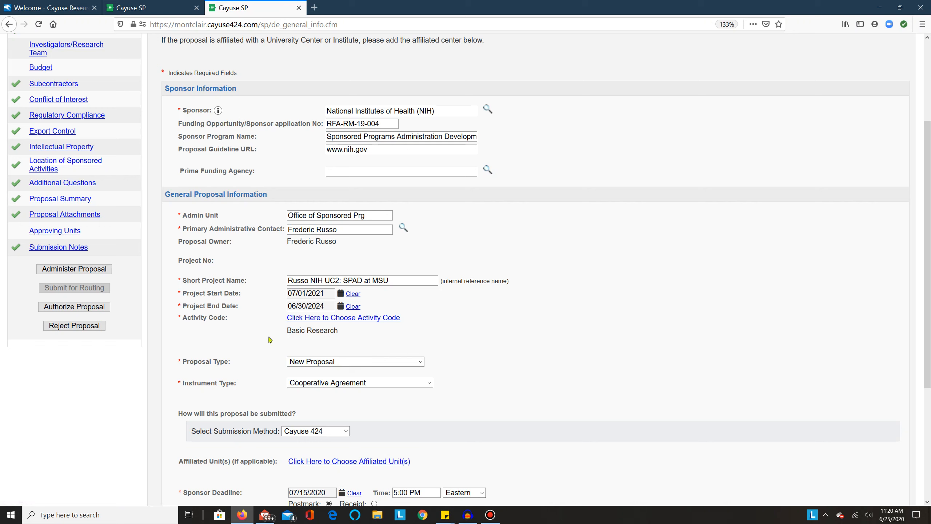
left_click(293, 308)
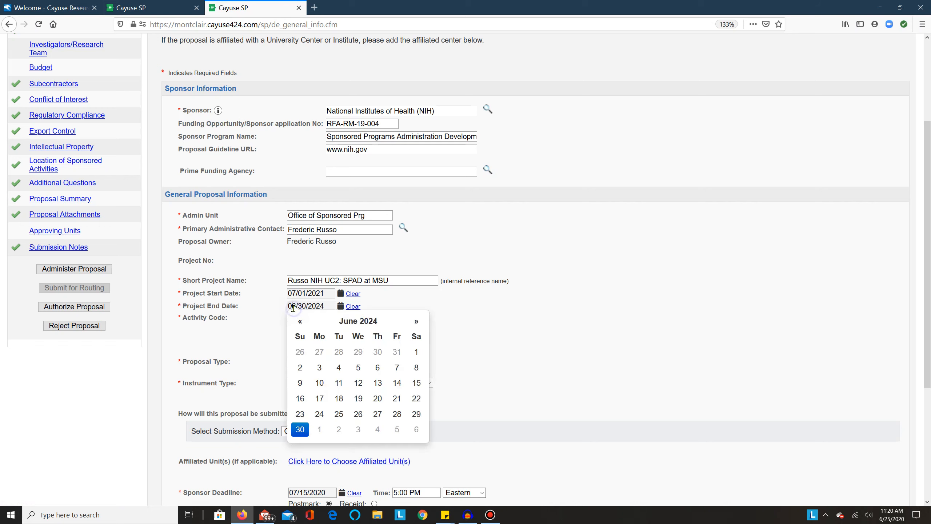
left_click(351, 323)
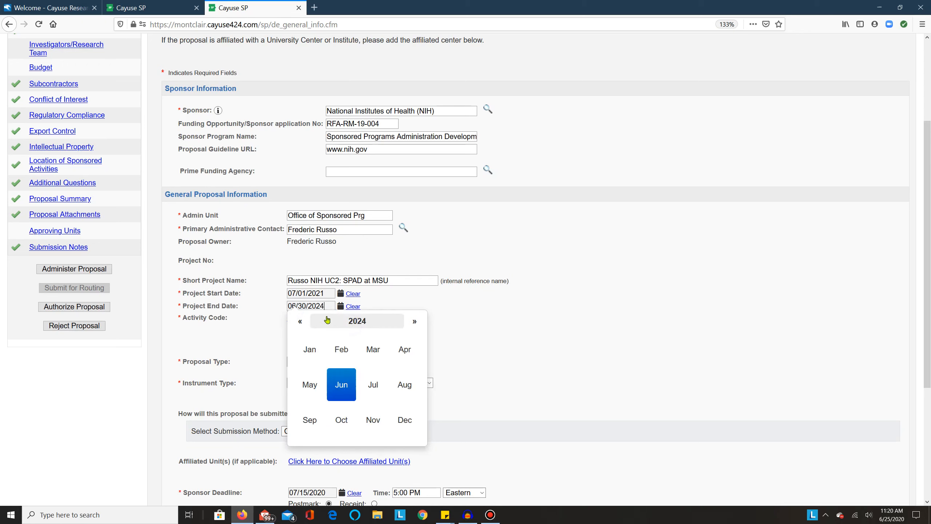
left_click(298, 321)
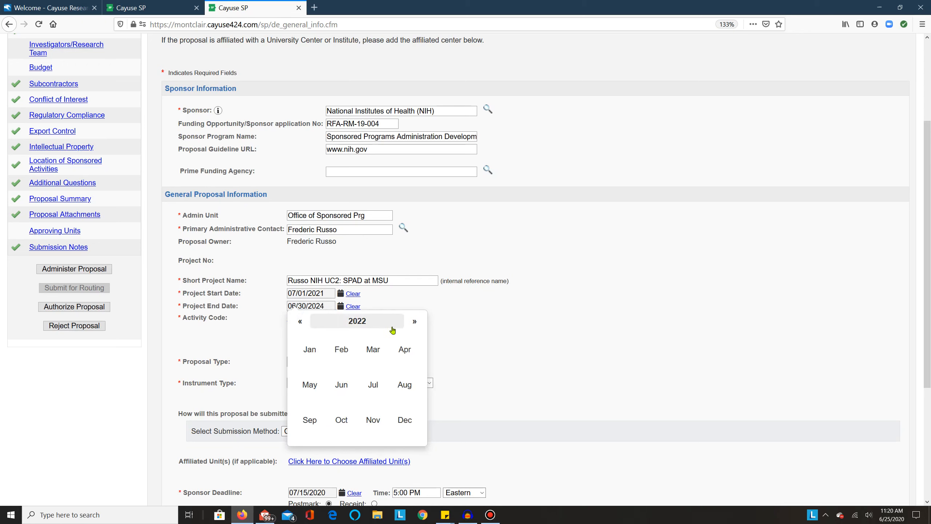
left_click(411, 321)
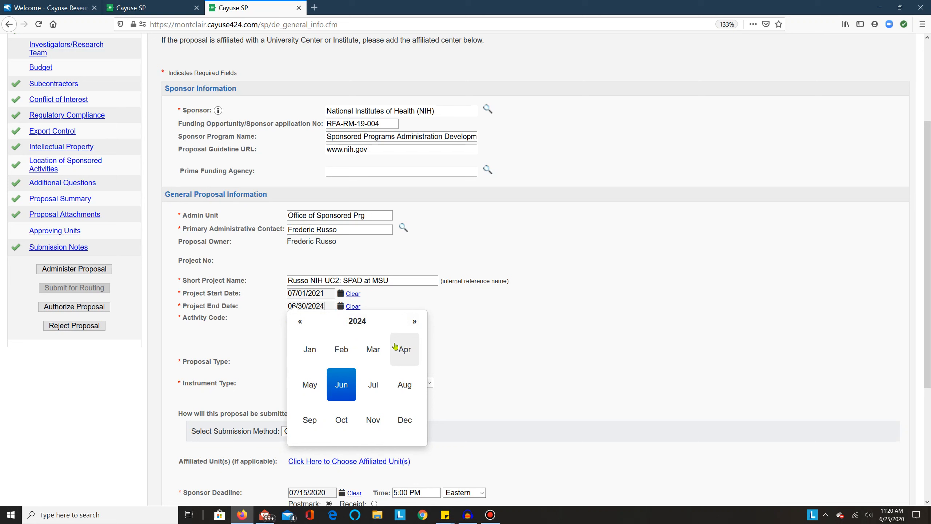
left_click(340, 383)
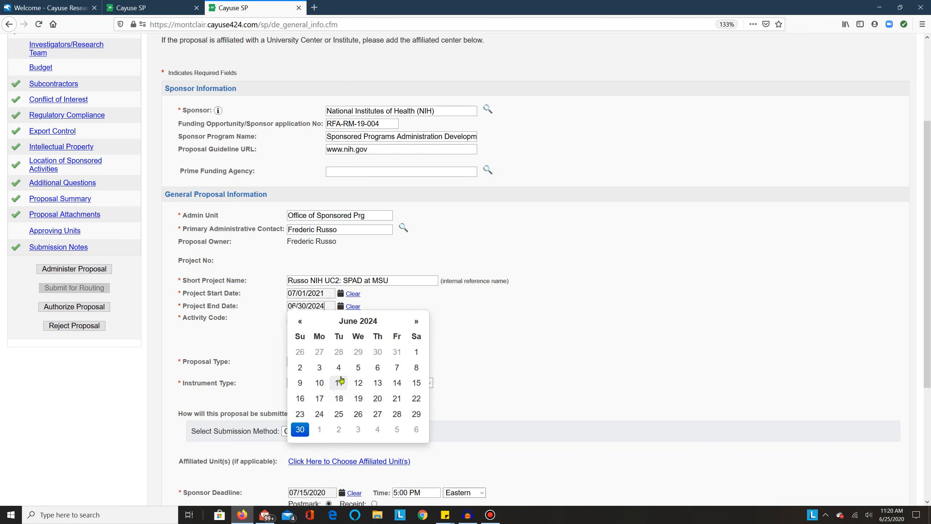
left_click(300, 430)
left_click(322, 307)
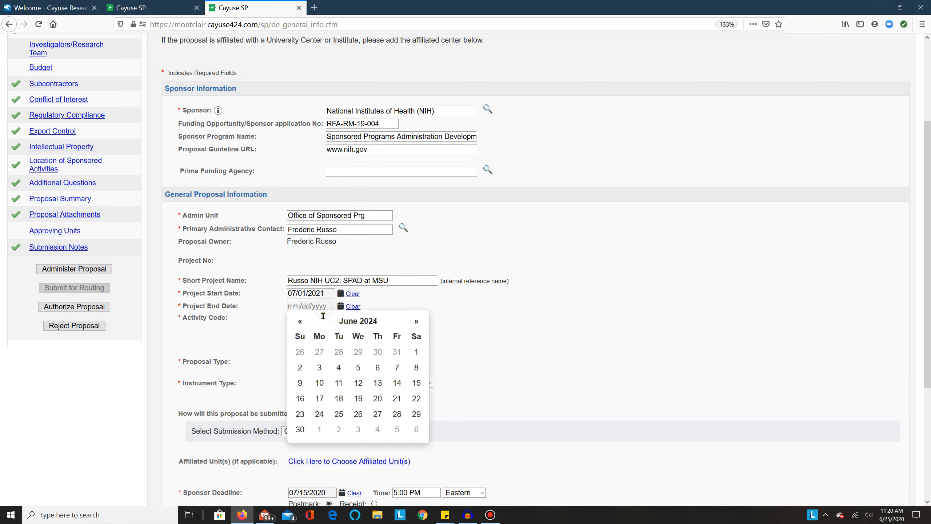
left_click(301, 430)
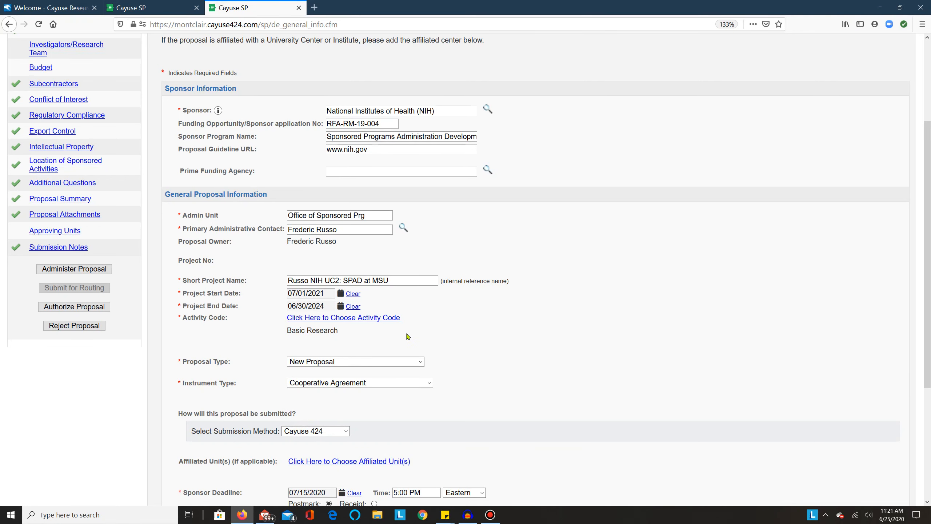
left_click(393, 322)
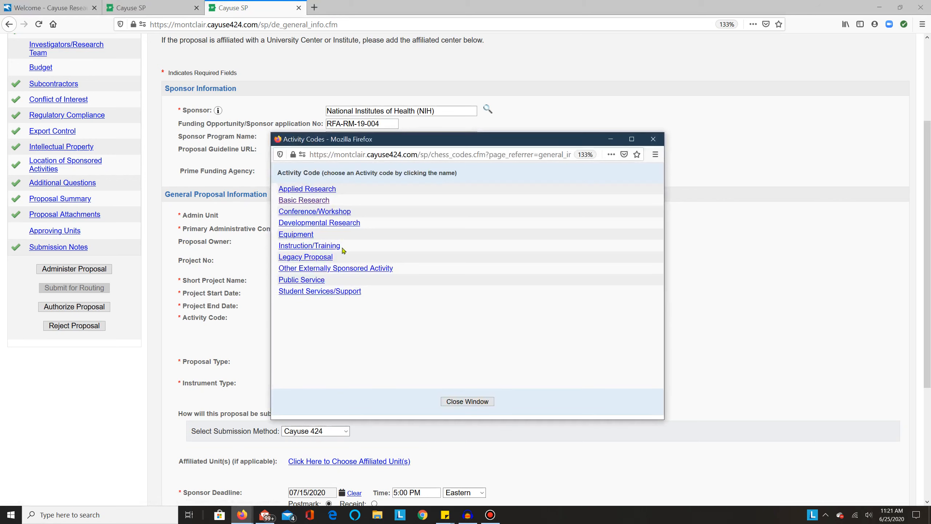
left_click(310, 203)
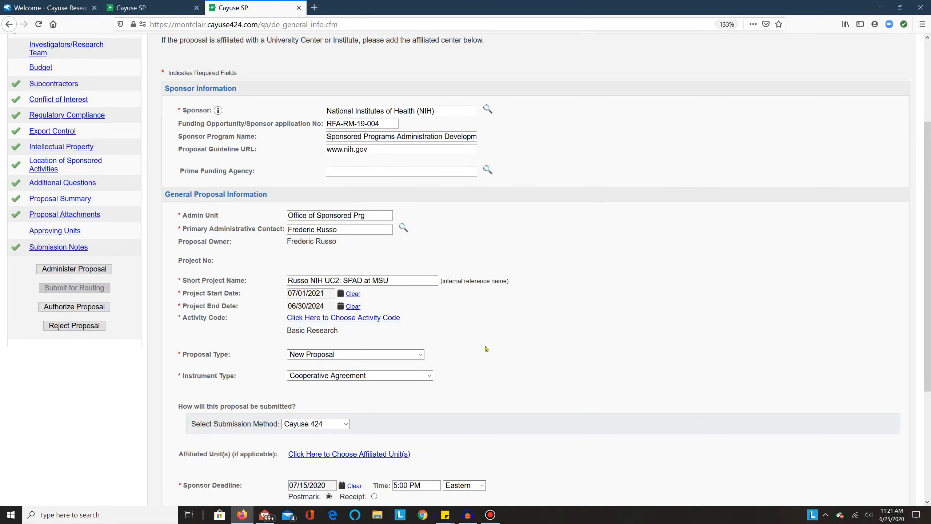
View the list of available affiliated units for the proposal and close it without selecting any
scroll(486, 349, "down", 5)
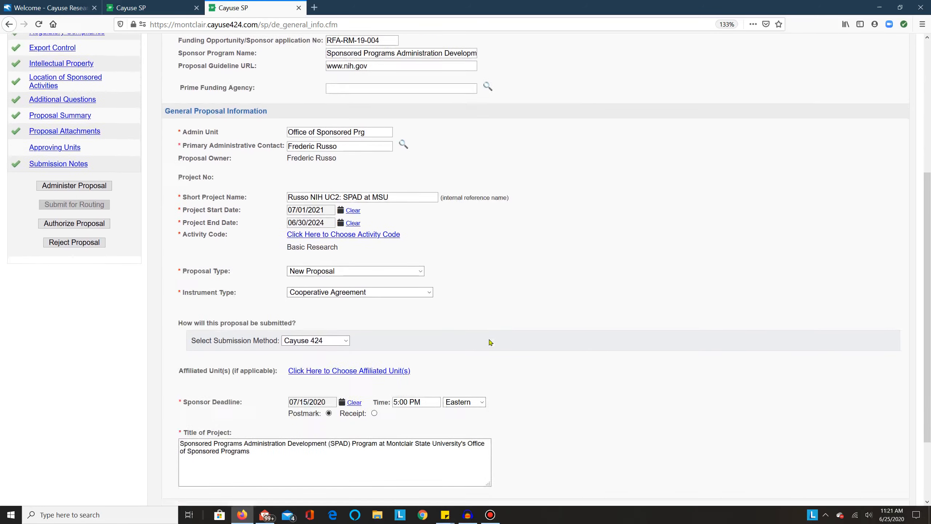
scroll(491, 341, "down", 2)
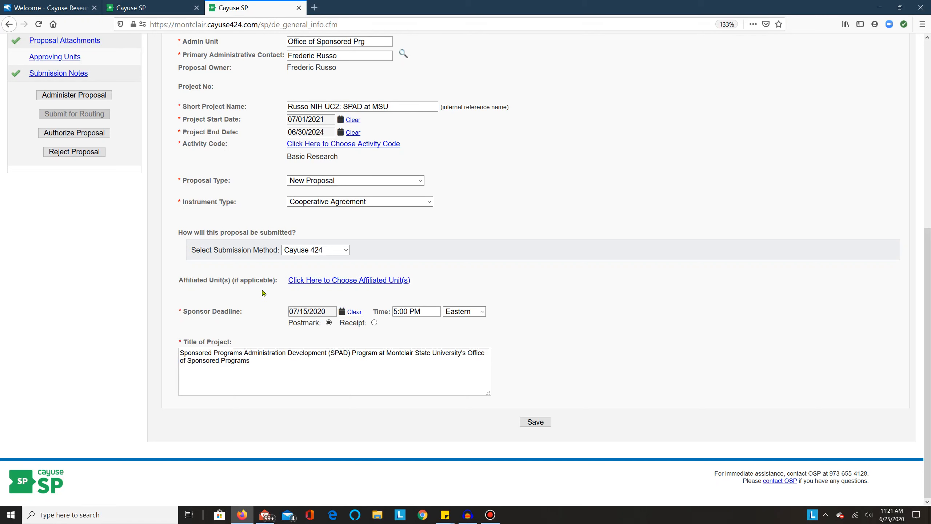
left_click(319, 281)
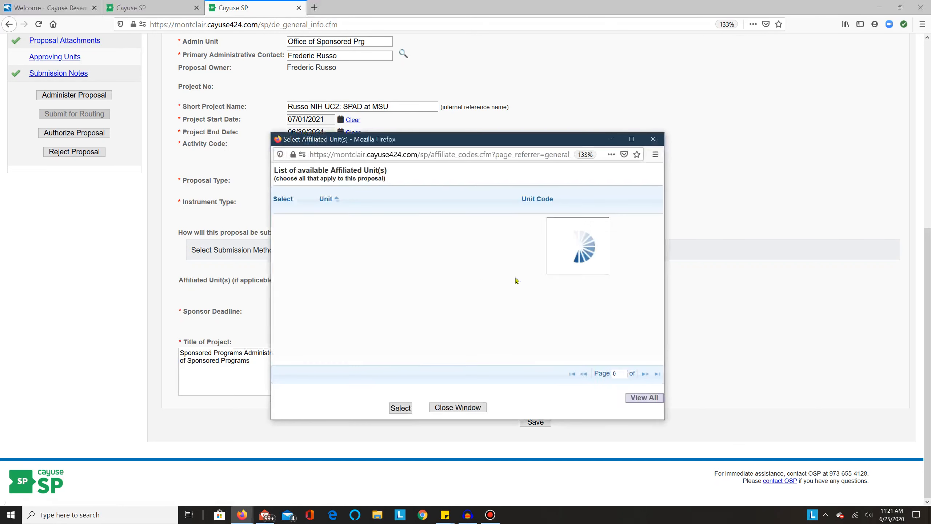
left_click(653, 138)
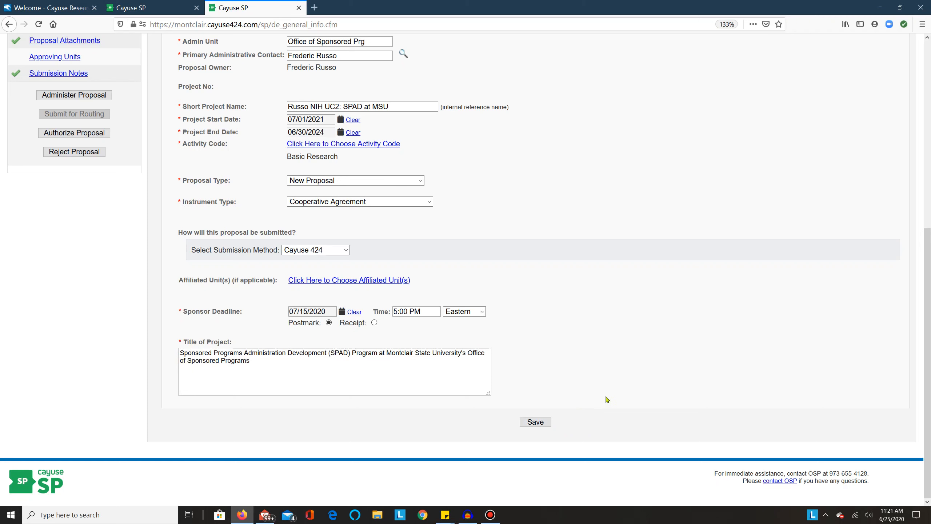
Save the General Information section of the proposal
scroll(600, 376, "up", 2)
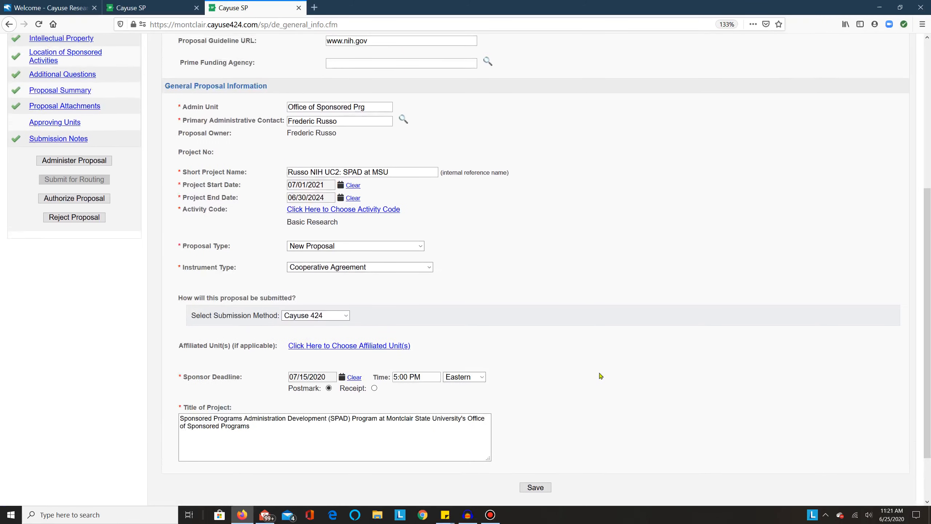
scroll(600, 376, "down", 2)
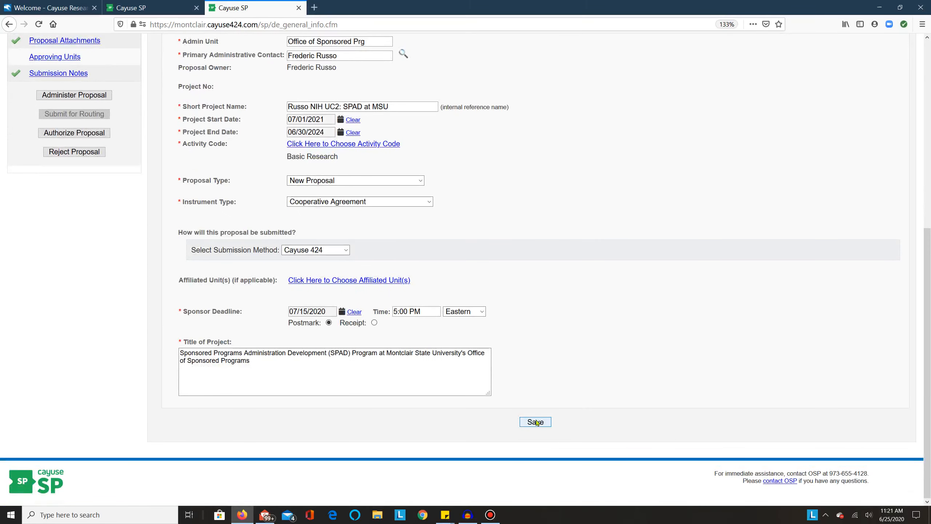
left_click(536, 423)
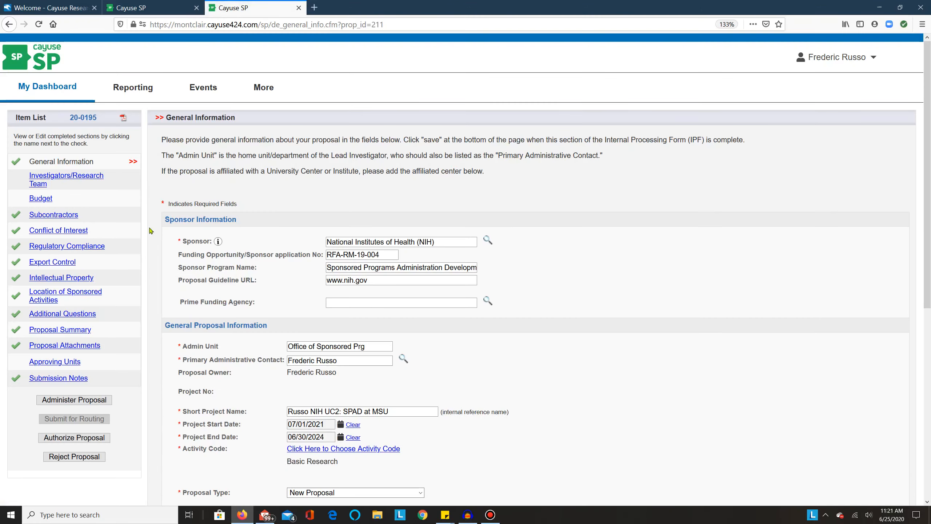
In the Investigators/Research Team section, look up the lead investigator by partial last name and choose the Office of Sponsored Prg match
left_click(67, 181)
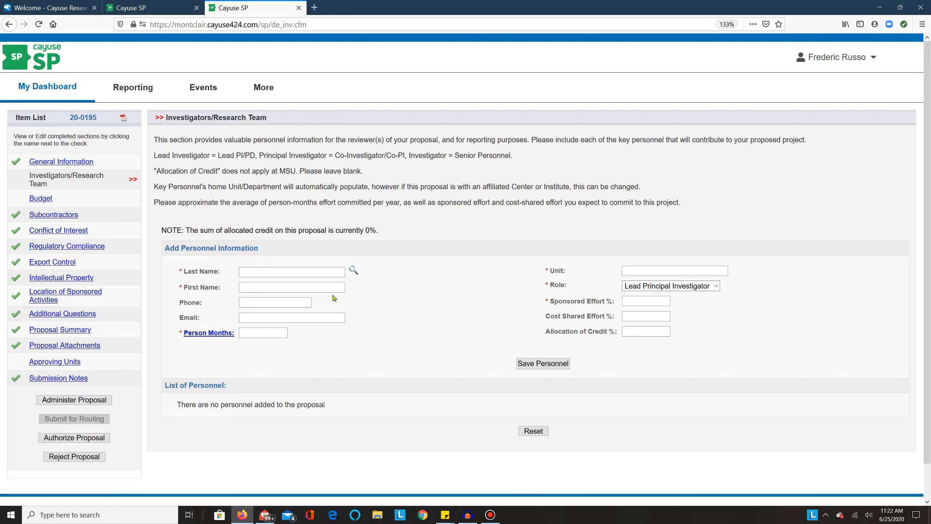
left_click(275, 274)
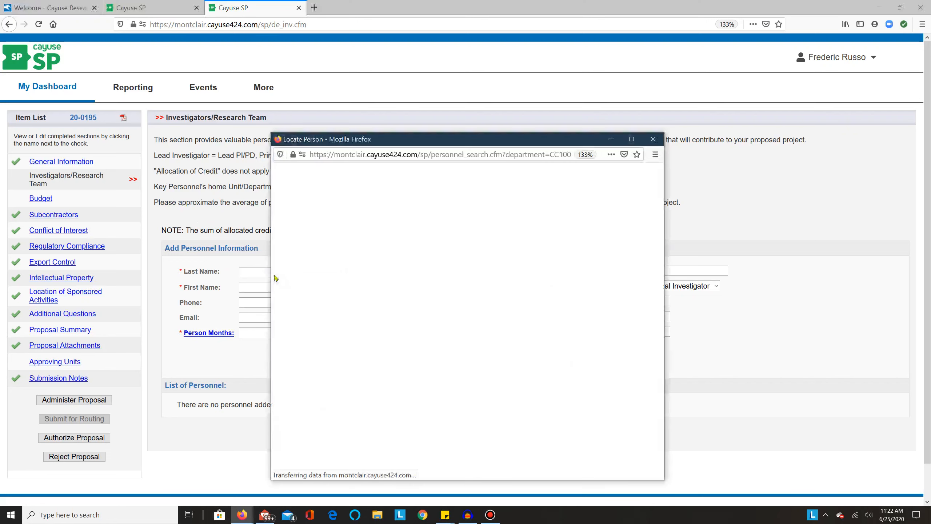
type("E")
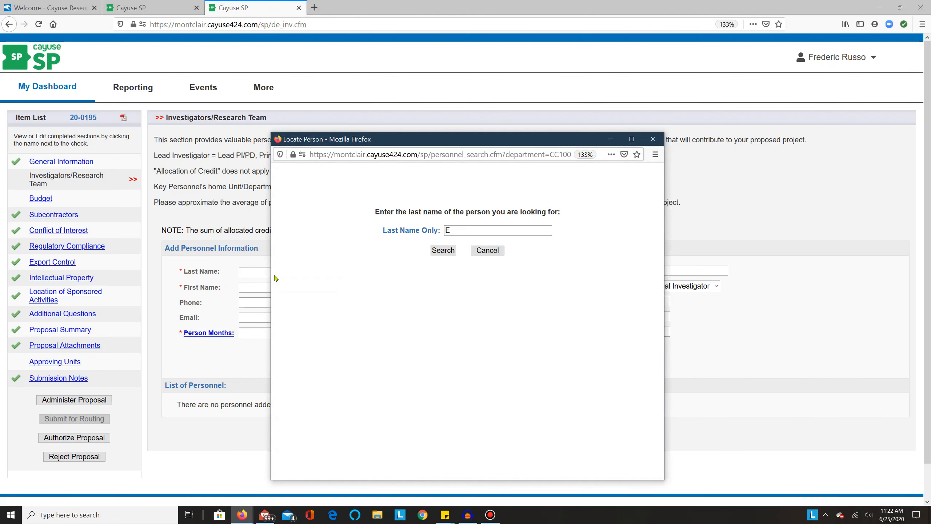
type("RuRusso")
key("Return")
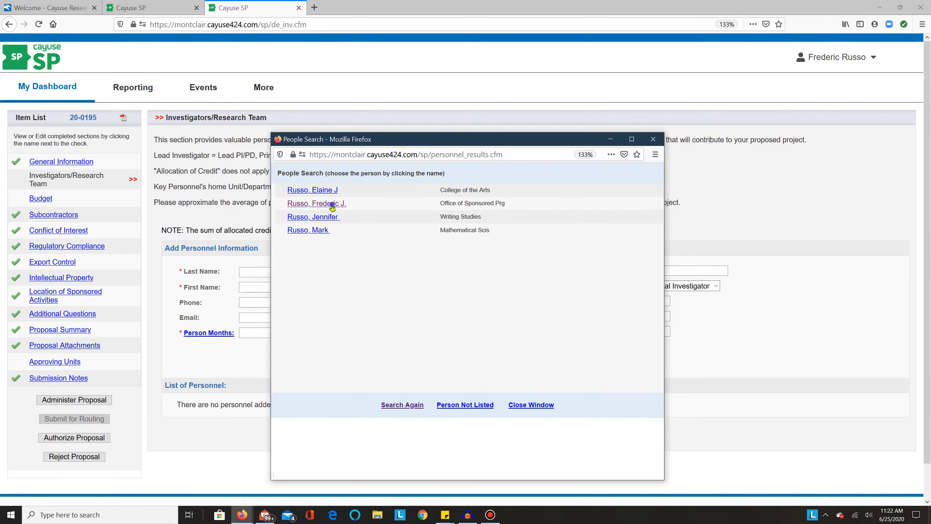
left_click(332, 203)
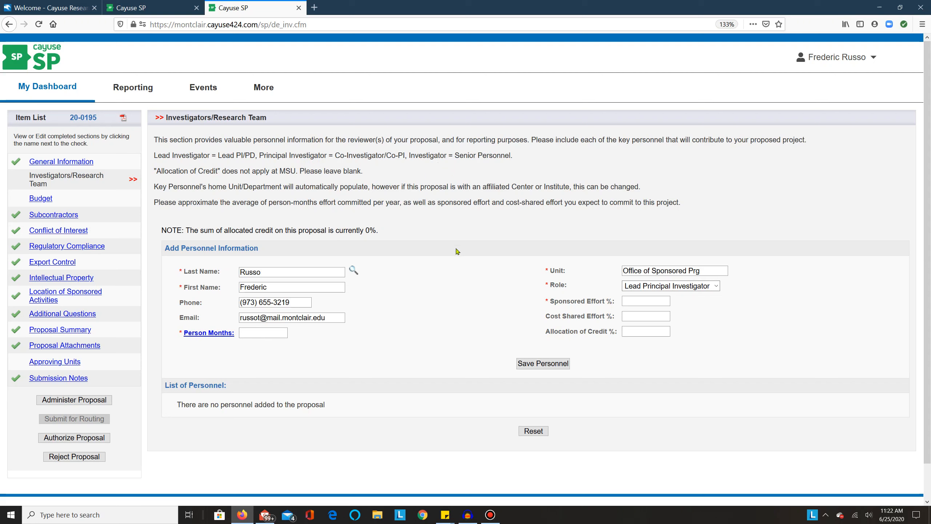
Enter 3.0 person months and 30% sponsored effort for the Lead Principal Investigator, and save the personnel entry
left_click(273, 333)
left_click(640, 303)
left_click(561, 364)
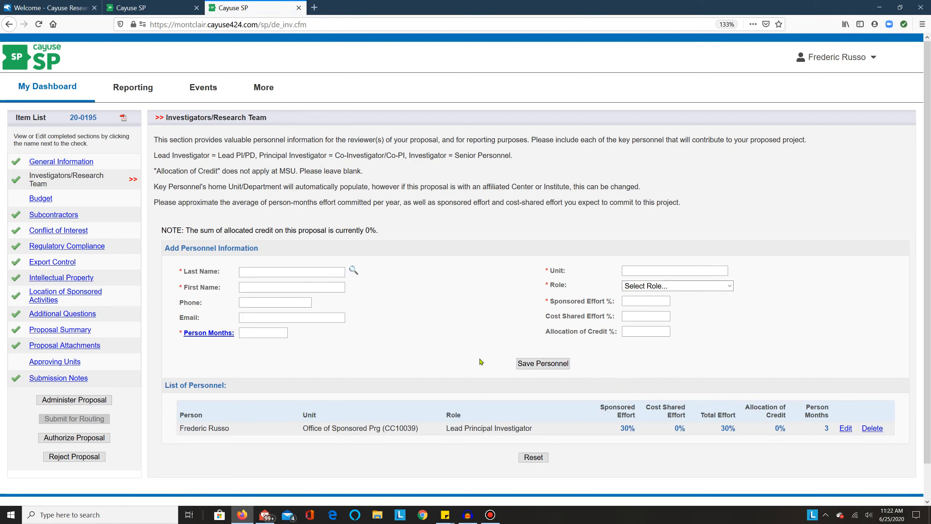
Go to the Budget section and review the budget form and budget period choices, keeping the Summary form and 1 period
left_click(44, 199)
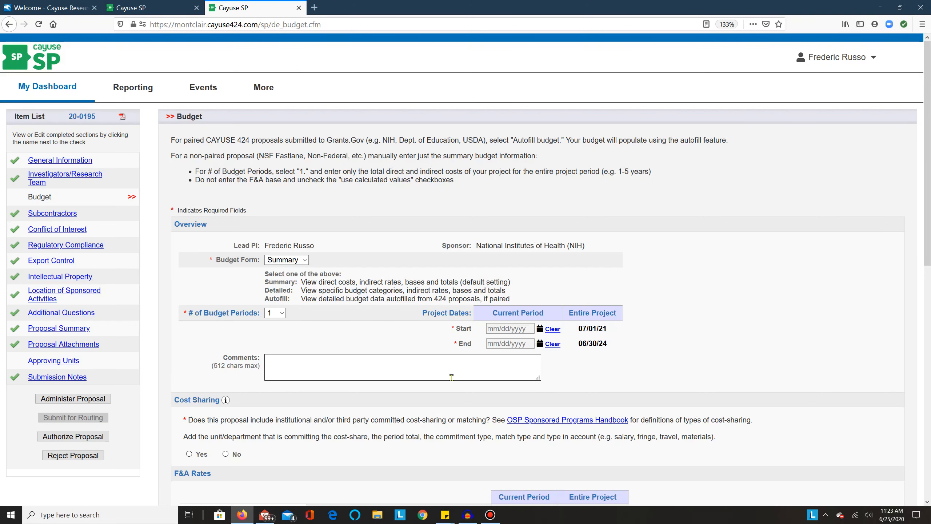
left_click(305, 260)
left_click(306, 261)
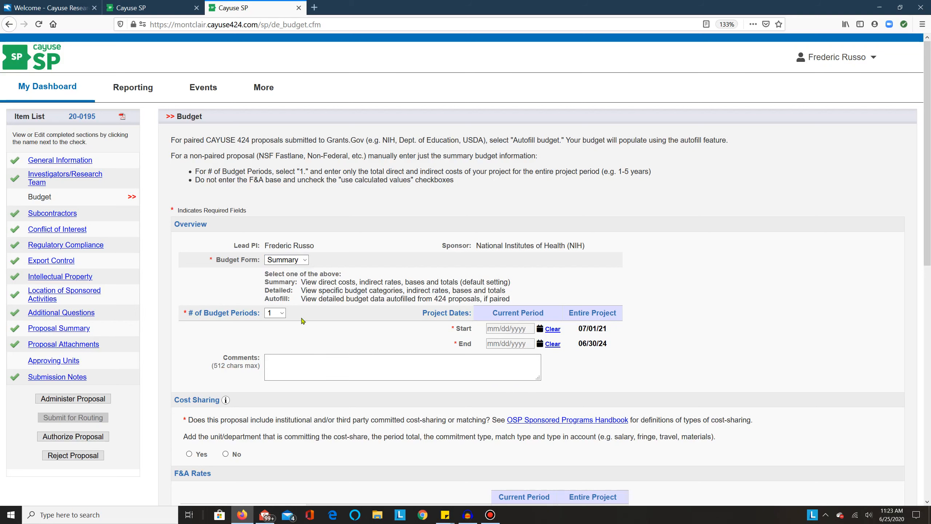
left_click(282, 313)
left_click(282, 314)
Set the current budget period to start on 07/01/2021 and end on 06/30/2024
left_click(503, 326)
type("07")
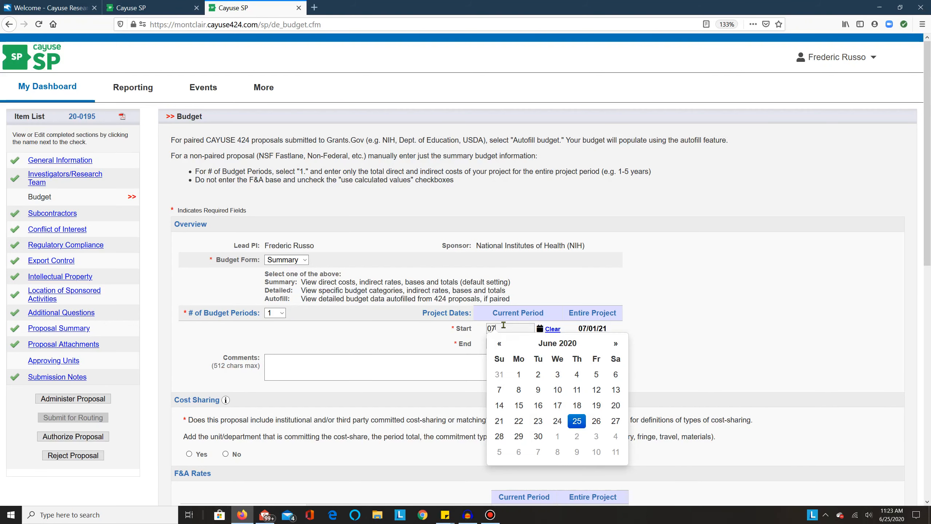
type("/01/2021")
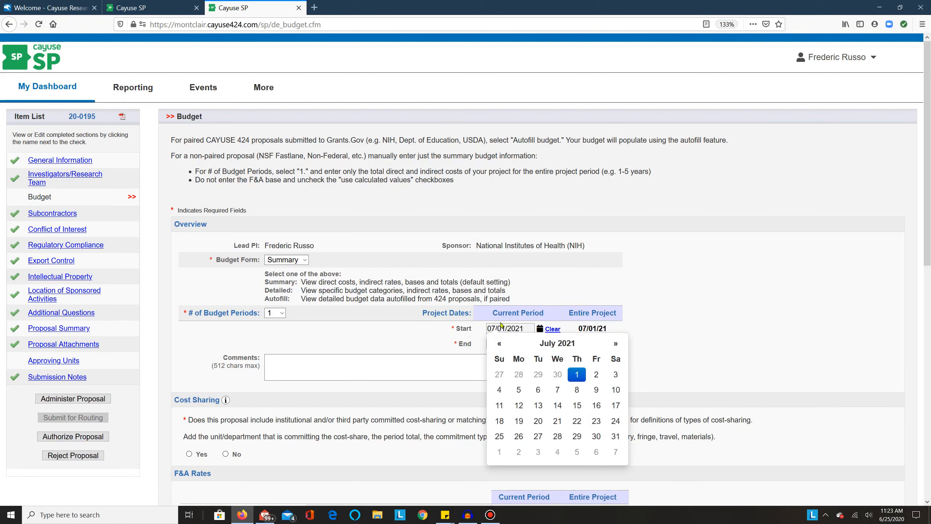
left_click(540, 292)
left_click(509, 342)
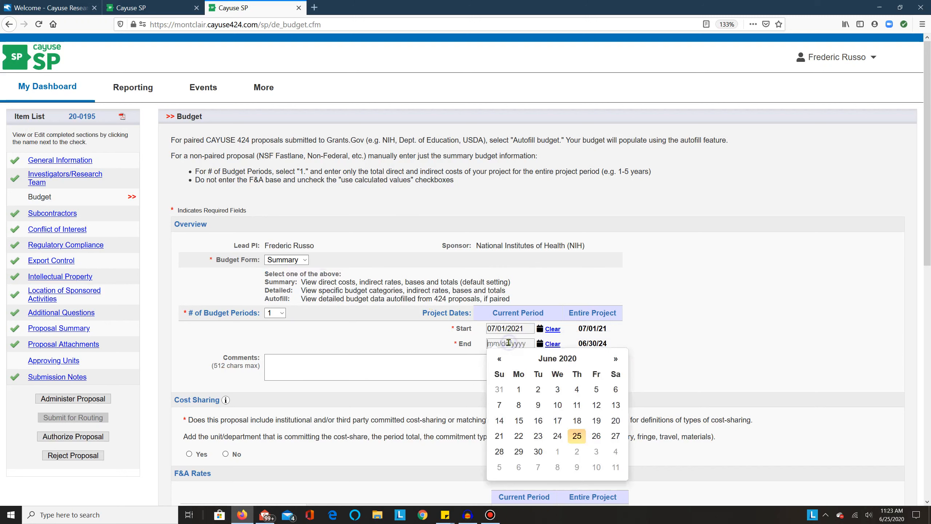
type("06/30/")
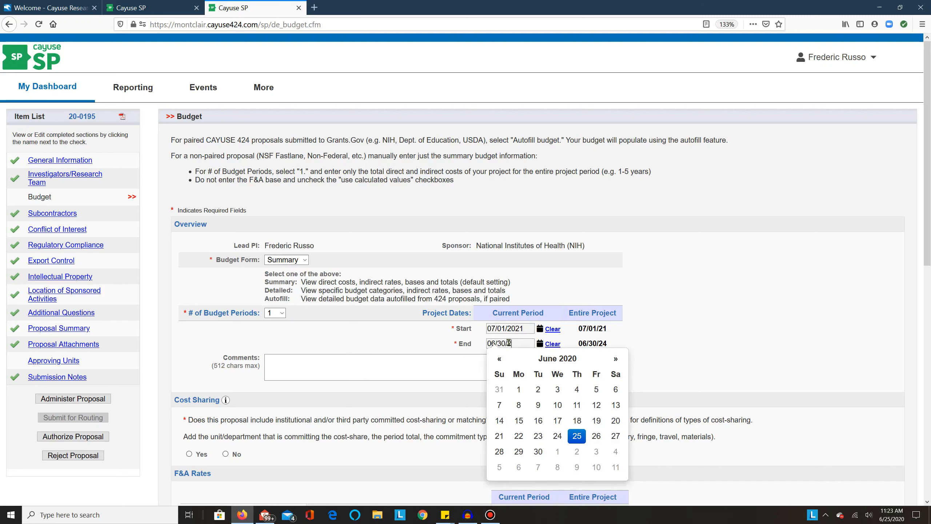
type("2024")
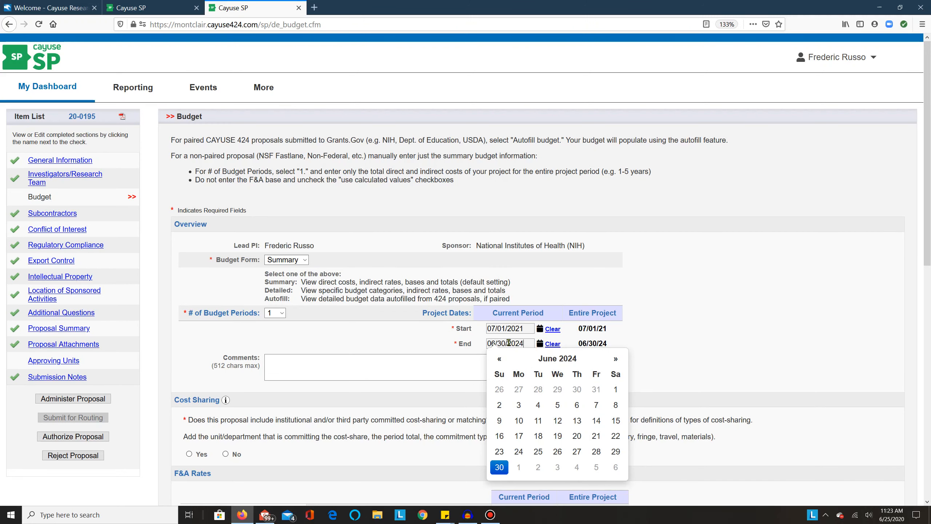
Enter "Comment." as the budget comment, answer No to the cost-sharing question, and read the cost-sharing help note
left_click(361, 373)
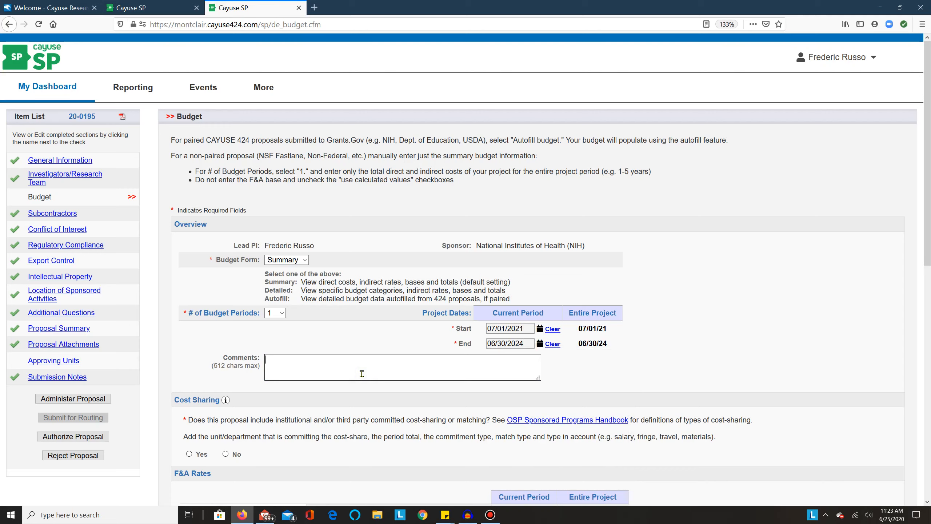
type("Comment.")
scroll(356, 380, "down", 5)
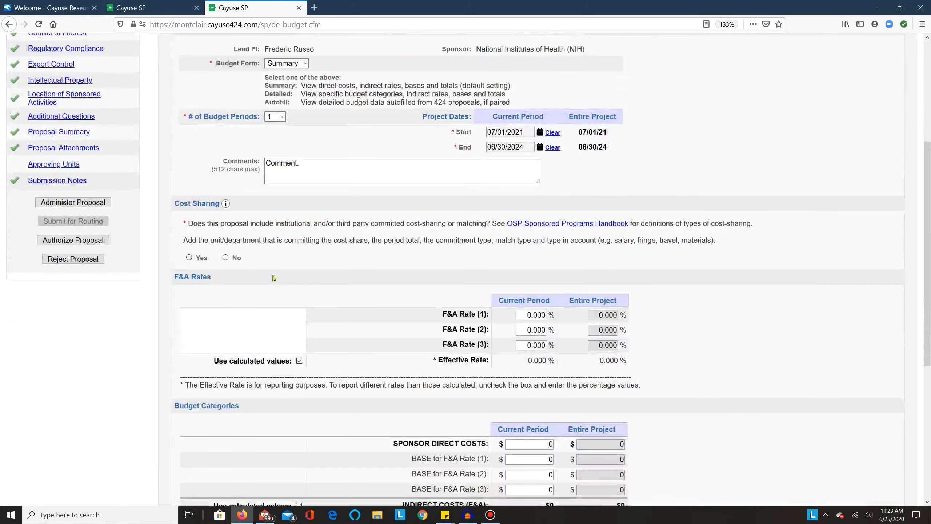
left_click(225, 258)
left_click(226, 204)
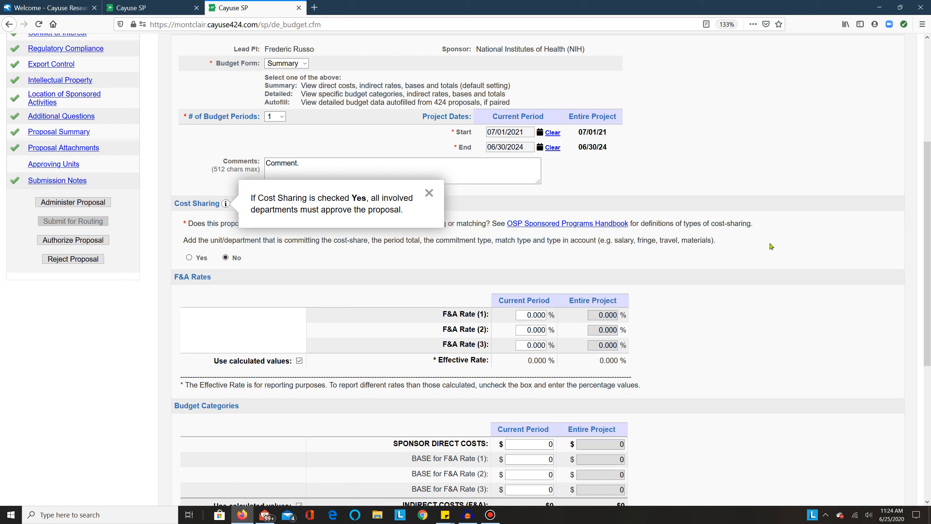
left_click(428, 194)
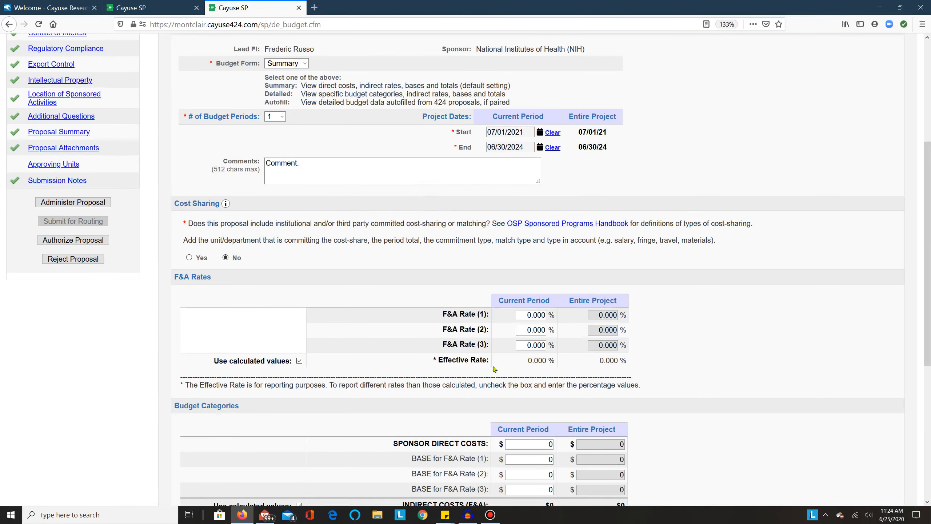
Set F&A Rate (1) for the current period to the on-campus Standard Federal Rate of 45.0% from the rate chart
key("ctrl+n")
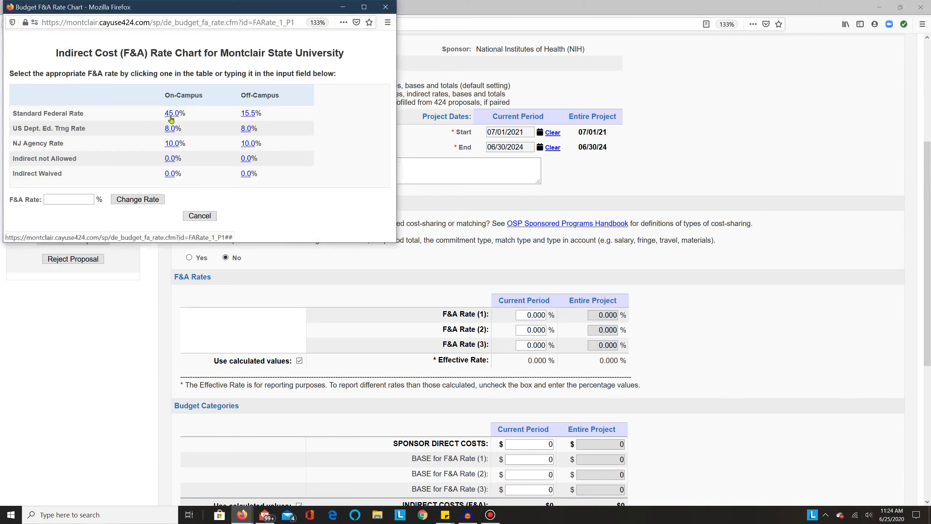
left_click(170, 115)
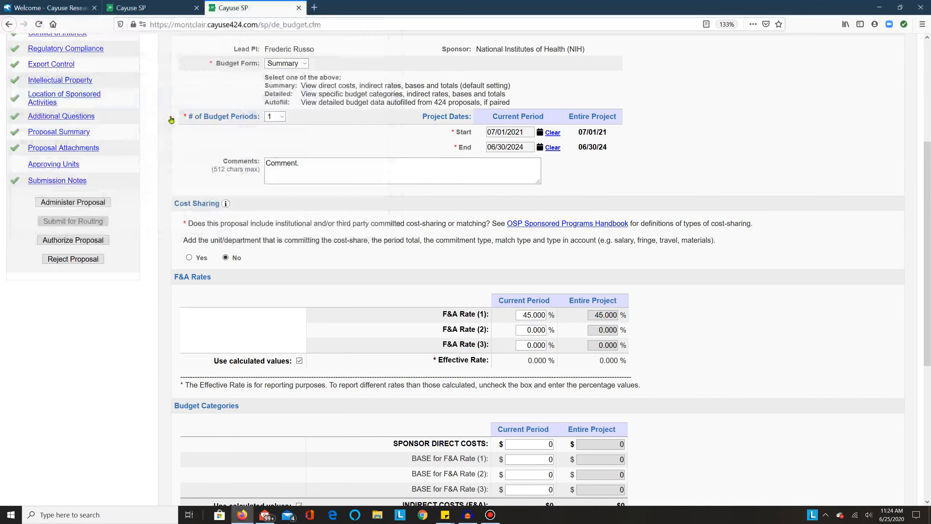
left_click(528, 315)
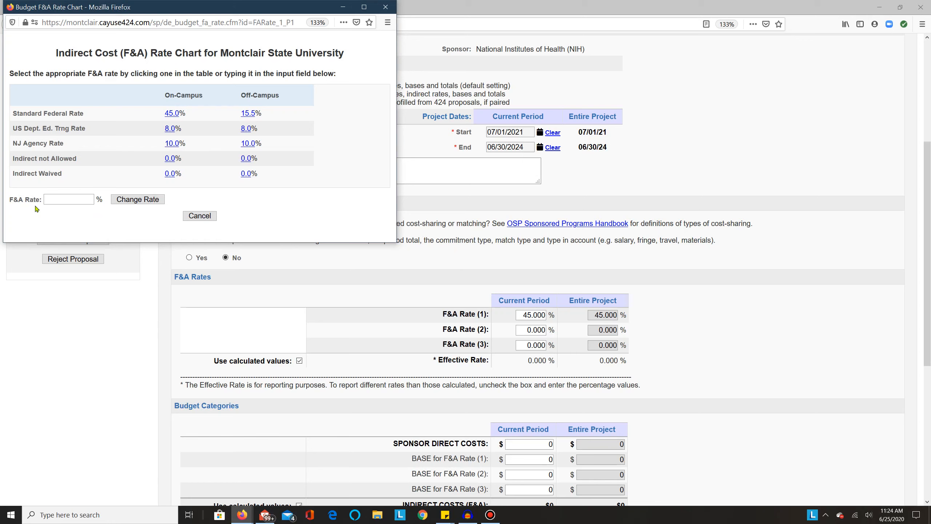
left_click(53, 201)
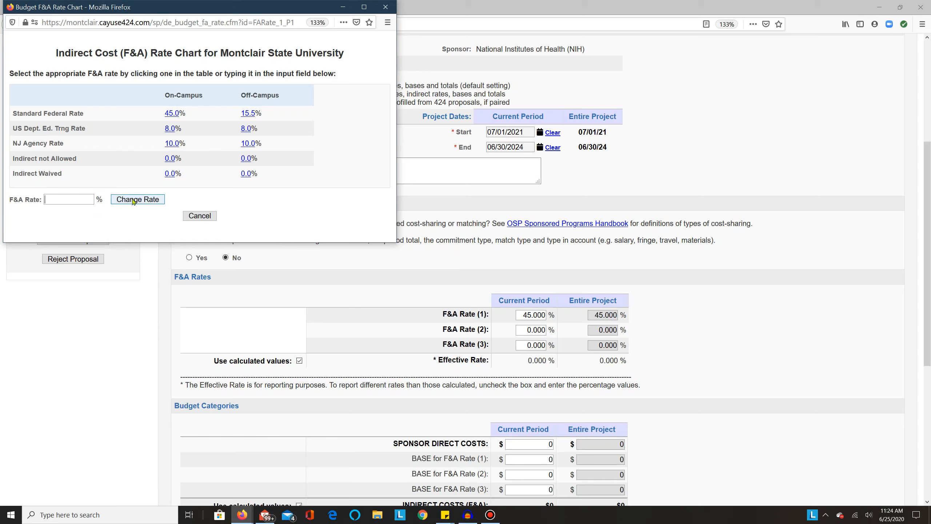
left_click(390, 10)
Enter sponsor direct costs of 600,000, and override the calculated indirect costs (F&A) with 200,000 for the current period
scroll(630, 256, "down", 5)
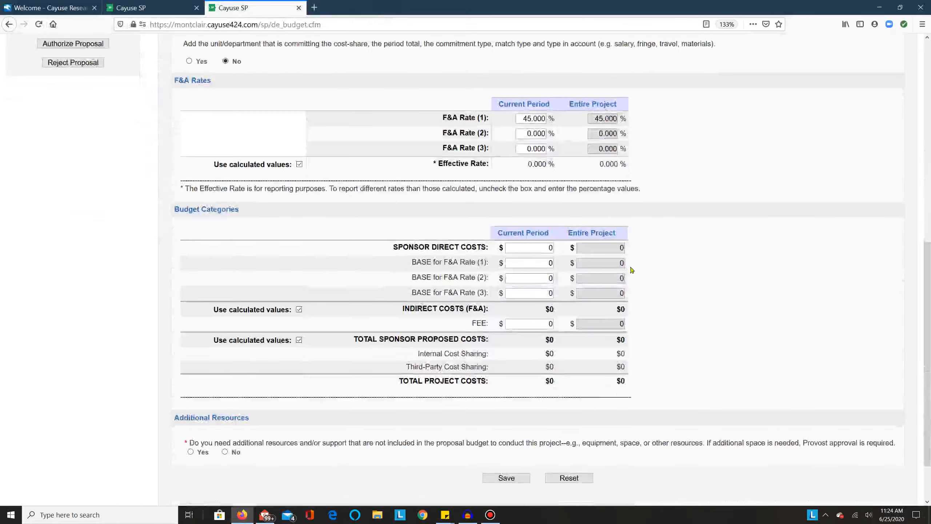
left_click(533, 251)
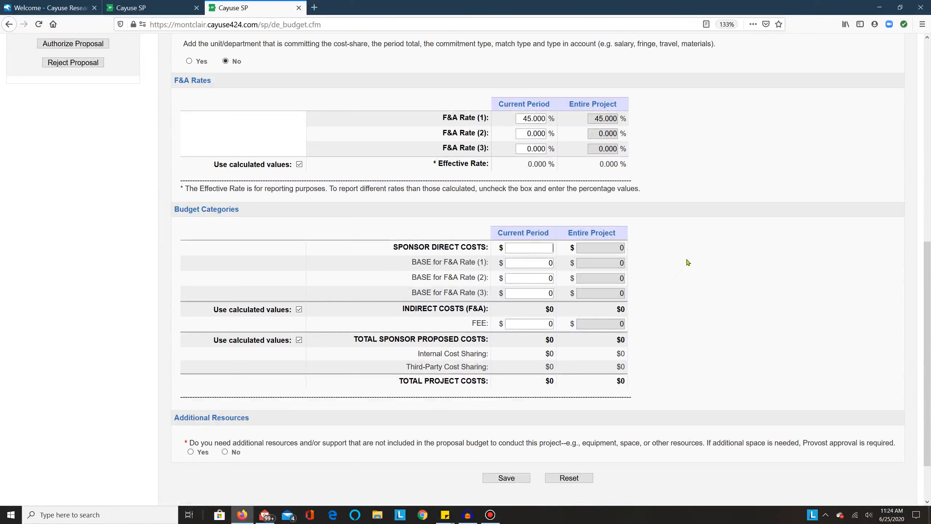
type("6000000")
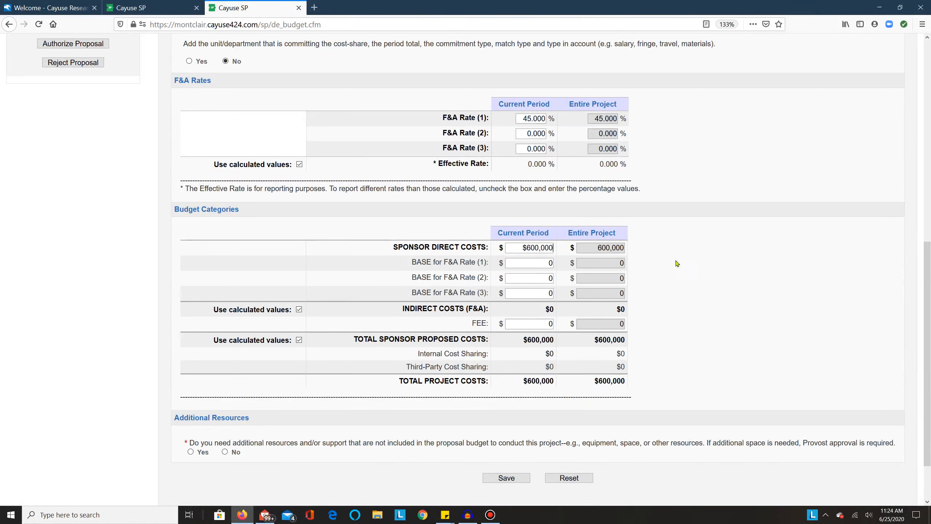
left_click(299, 310)
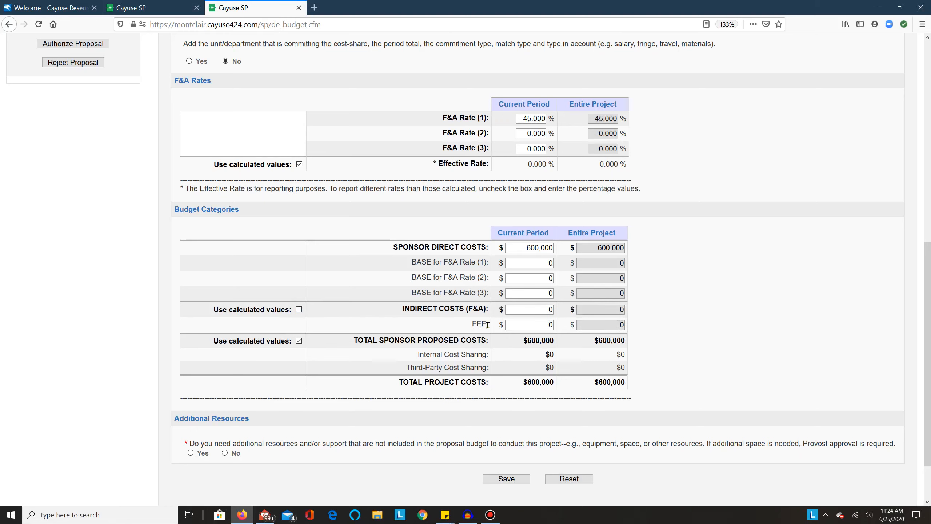
left_click(520, 312)
type("2000000")
Answer Yes to needing additional resources, choose Other with the explanation "Student personnel", and save the budget
scroll(612, 341, "down", 3)
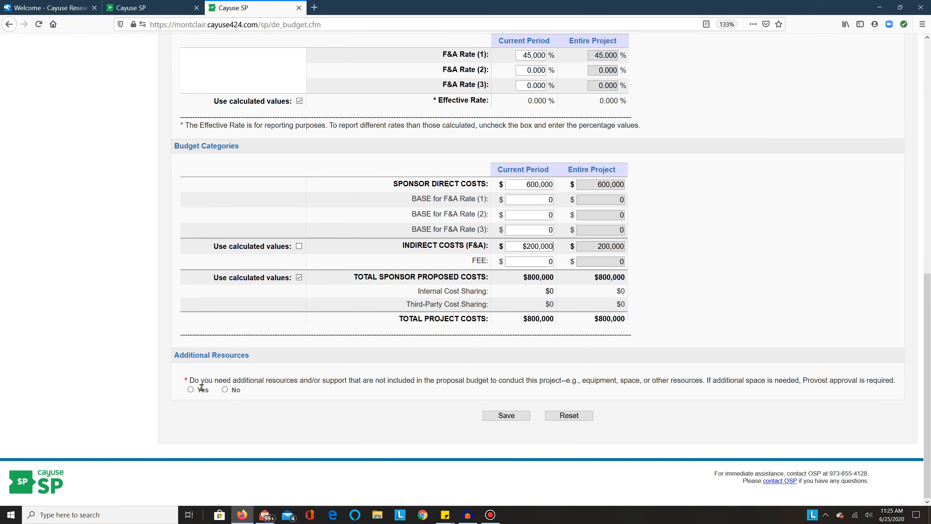
left_click(190, 390)
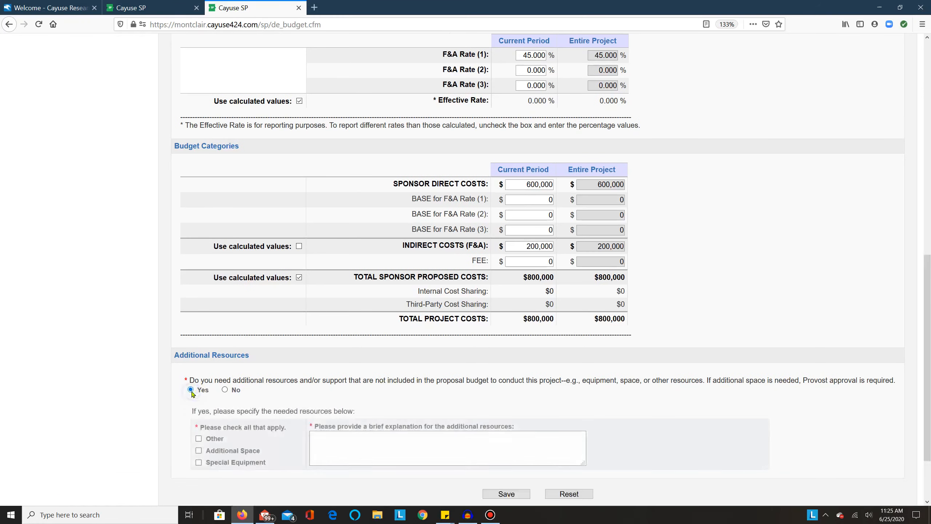
left_click(198, 439)
left_click(348, 446)
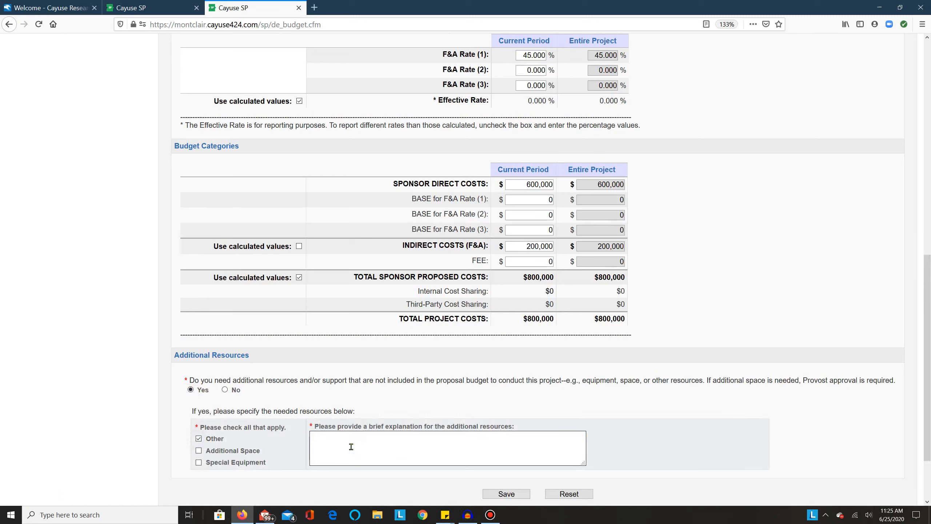
type("Student personnel")
left_click(500, 493)
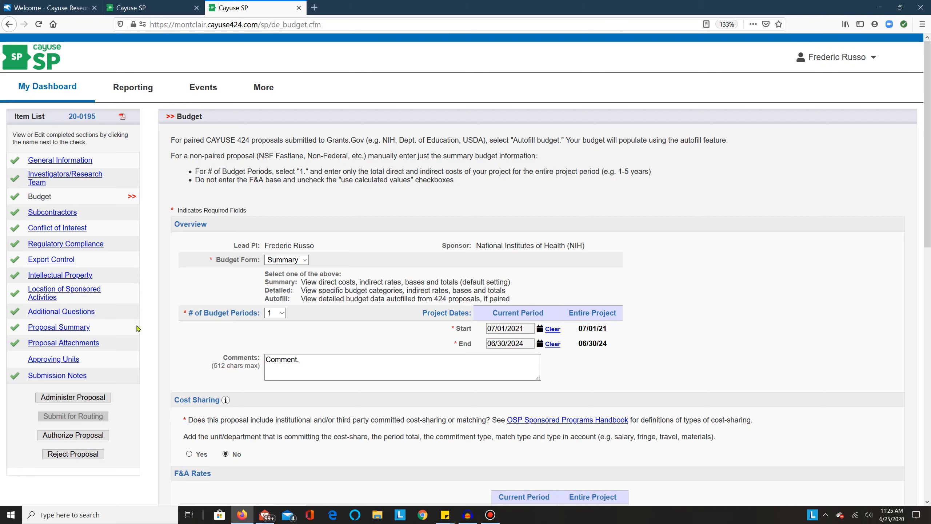
Authorize the unit listing in the Approving Units section, and submit the proposal for routing with confirmation
left_click_drag(139, 344, 138, 353)
left_click(138, 359)
left_click(66, 360)
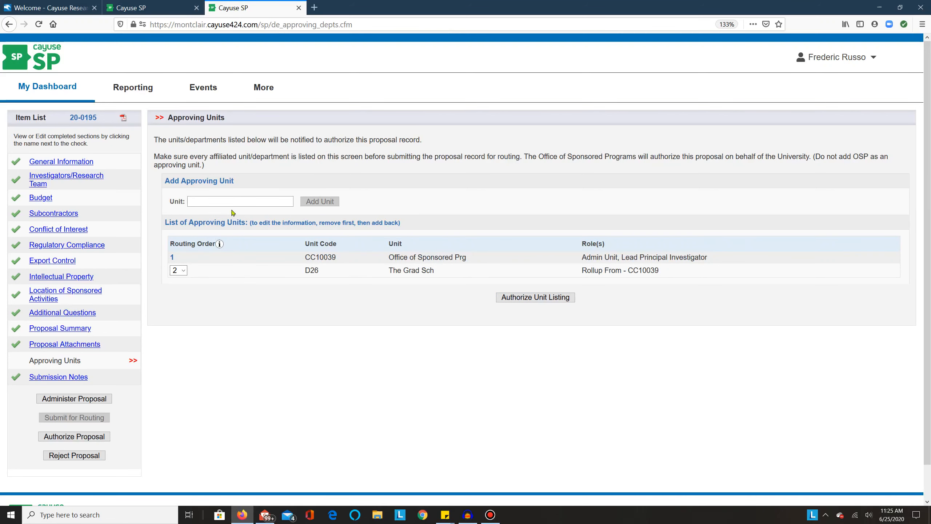
left_click(532, 298)
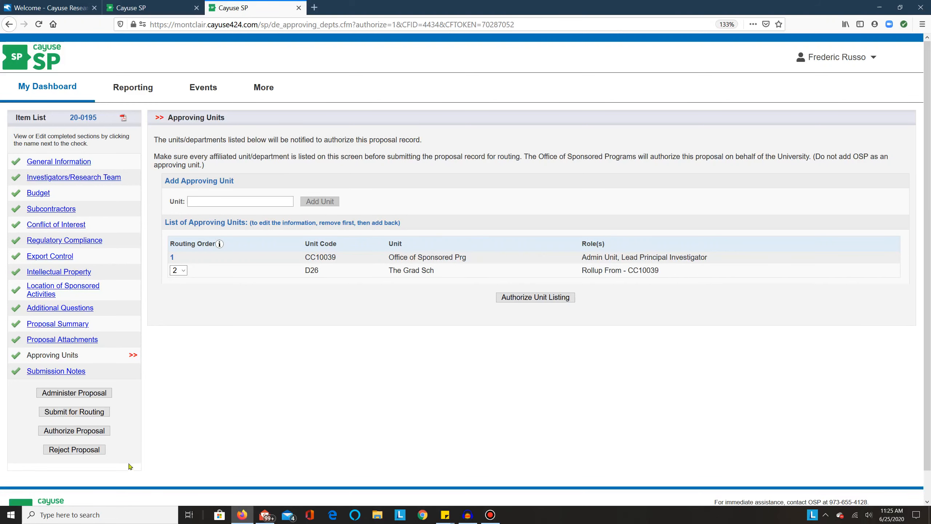
left_click(99, 410)
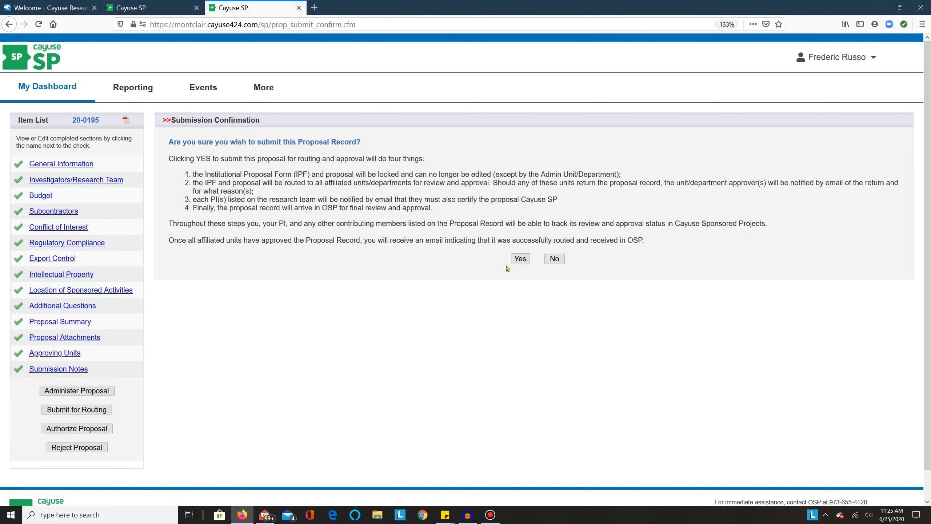
left_click(515, 262)
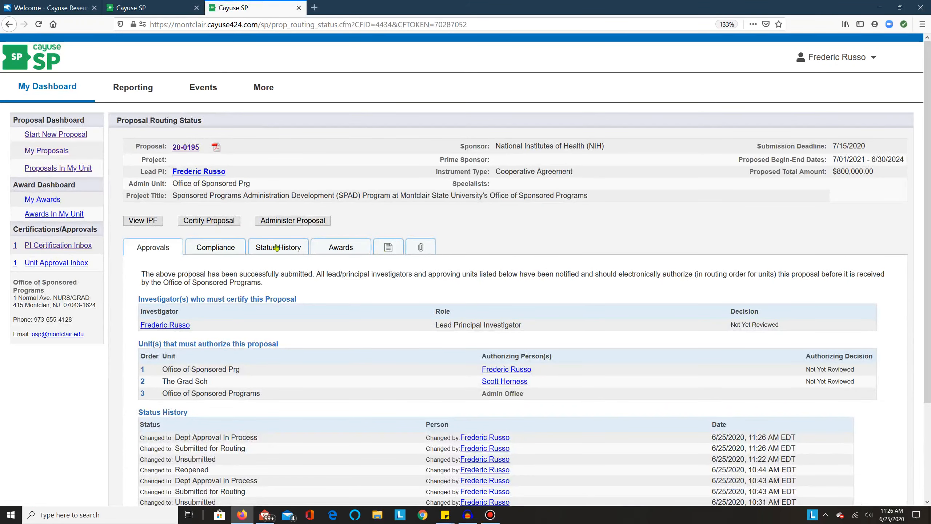
Open the submitted NIH proposal from the PI Certification Inbox and submit its certification as lead investigator
left_click(83, 246)
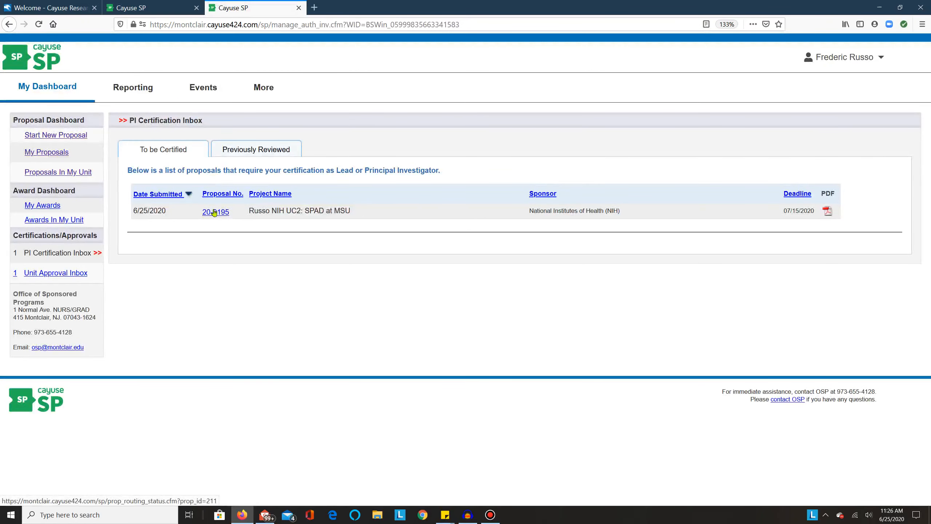
left_click(214, 212)
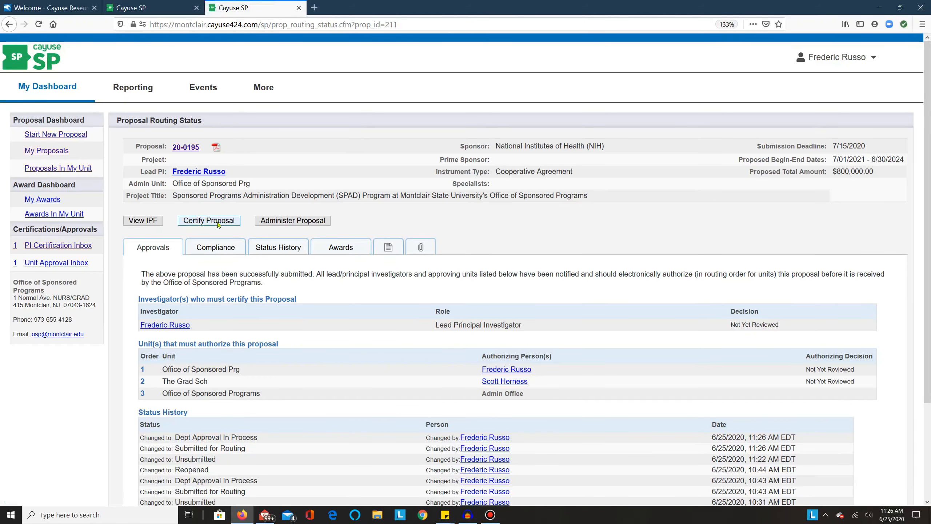
left_click(218, 223)
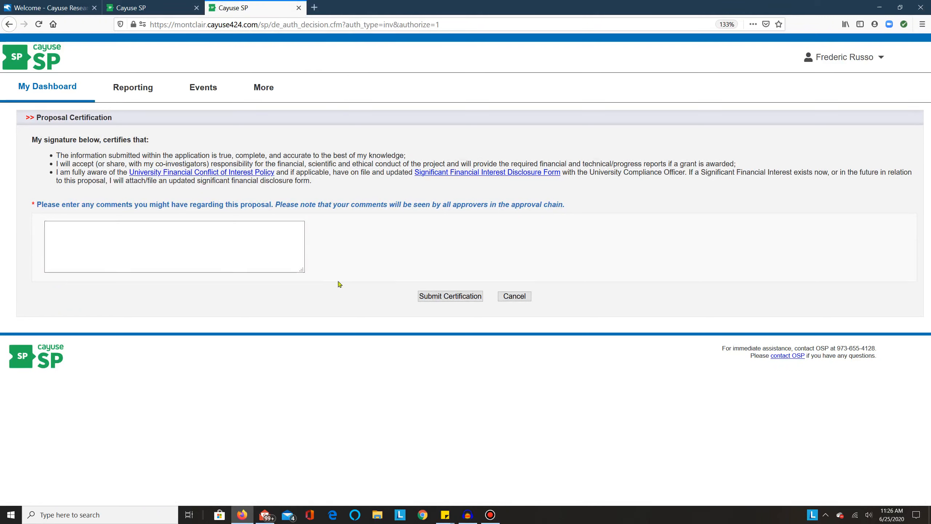
left_click(451, 297)
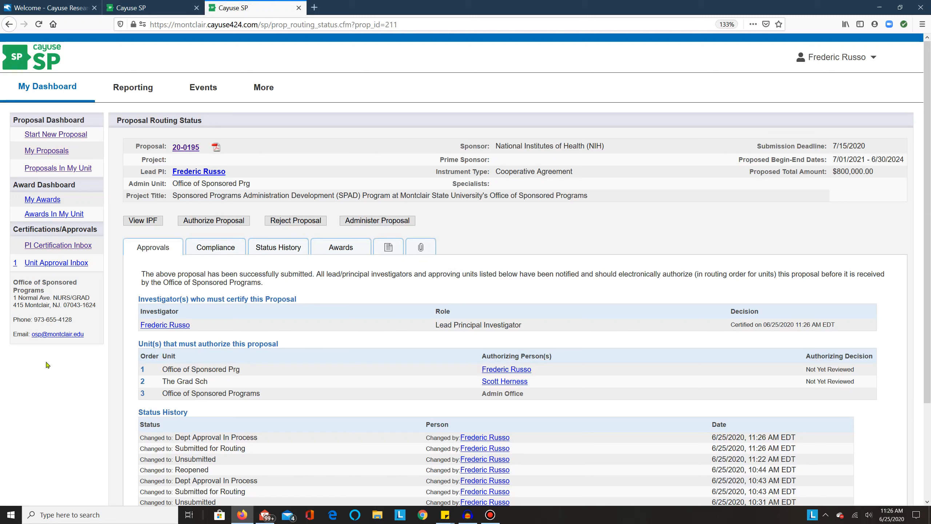
Switch to the Cayuse Research Suite home page
left_click(88, 8)
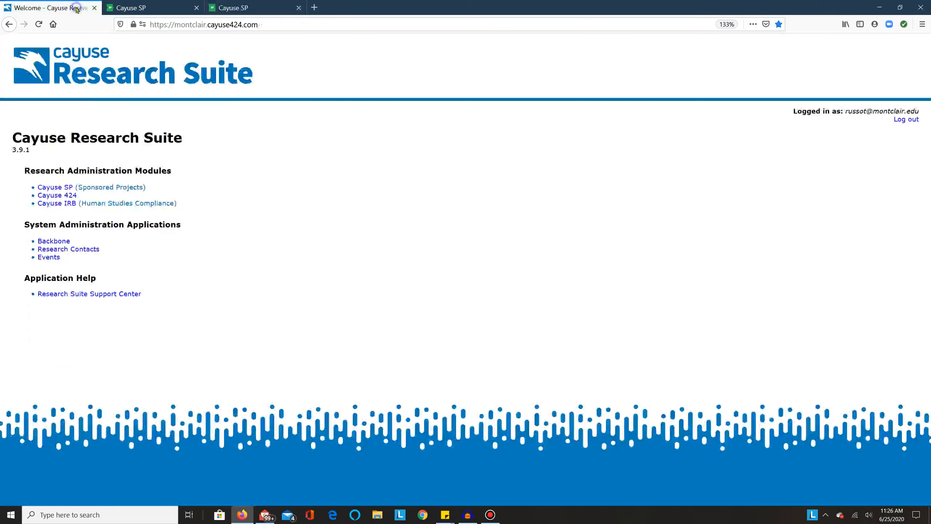